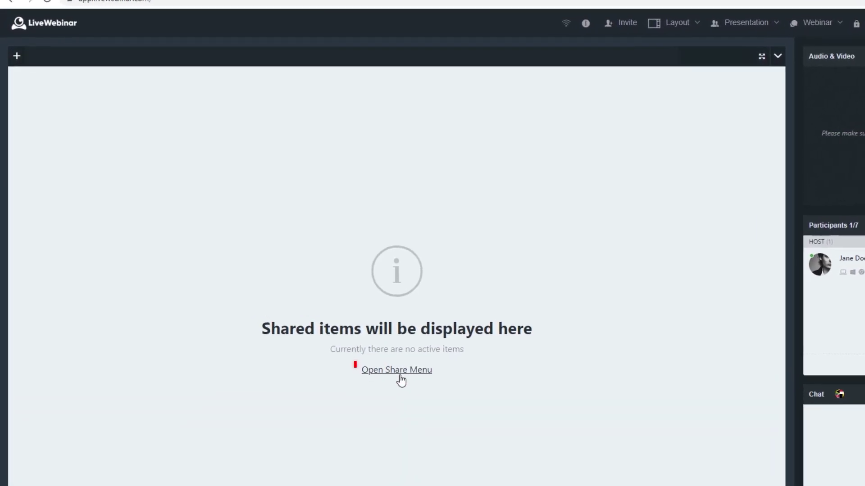
Open a Whiteboard in the empty shared items area
click(391, 366)
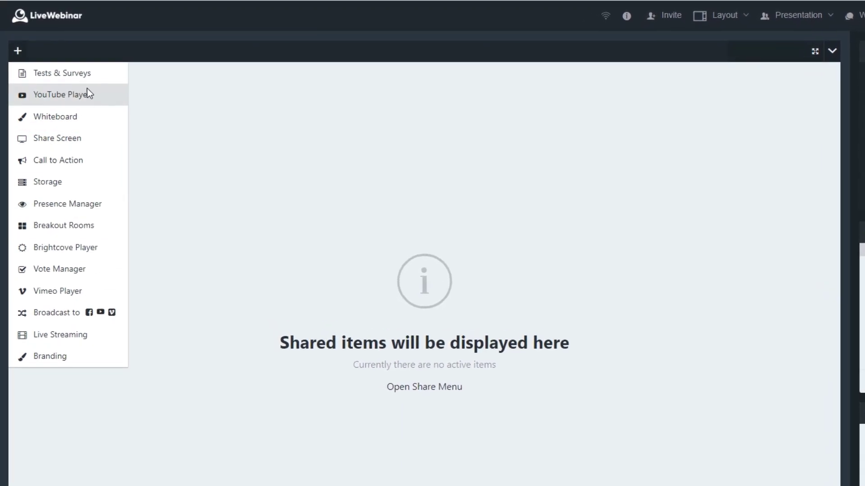
click(74, 117)
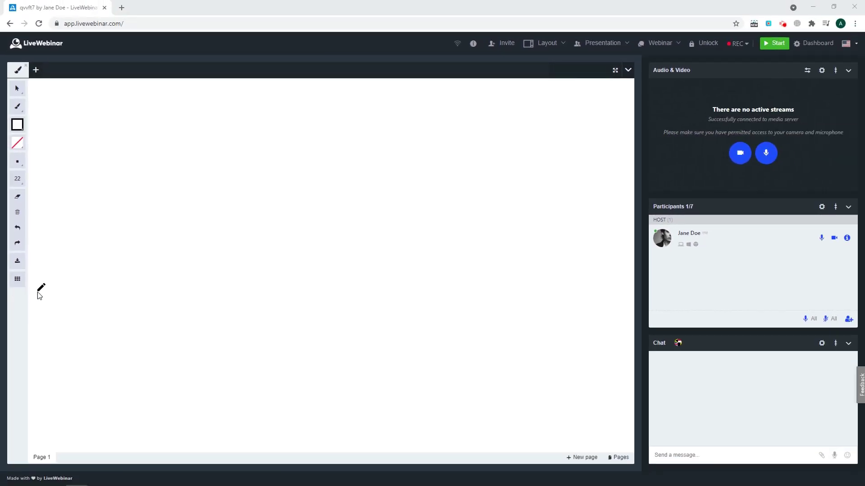
click(18, 106)
click(620, 458)
click(586, 226)
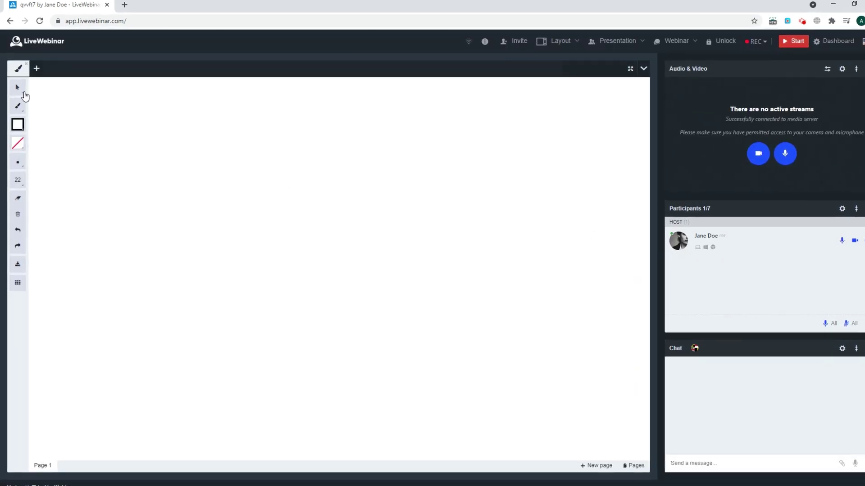
click(22, 91)
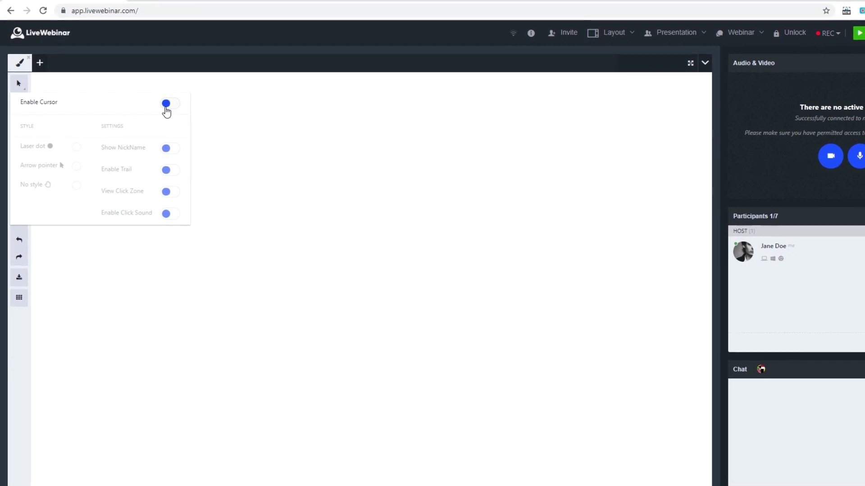
click(164, 106)
click(183, 104)
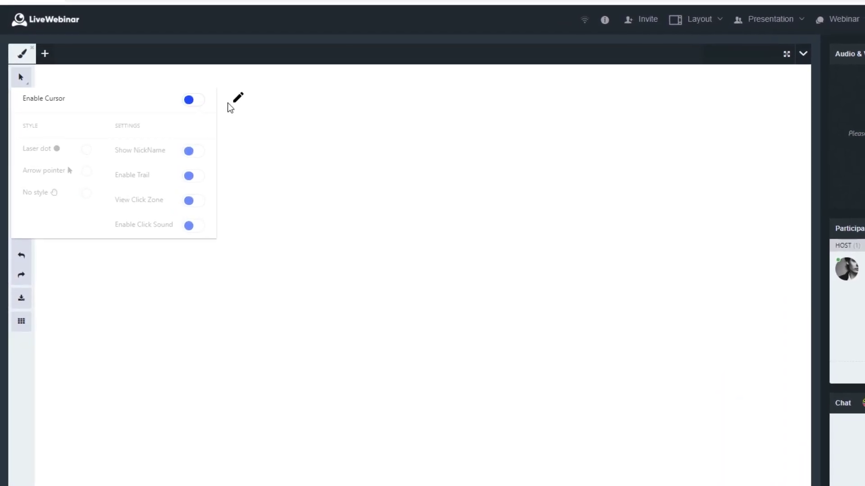
click(20, 78)
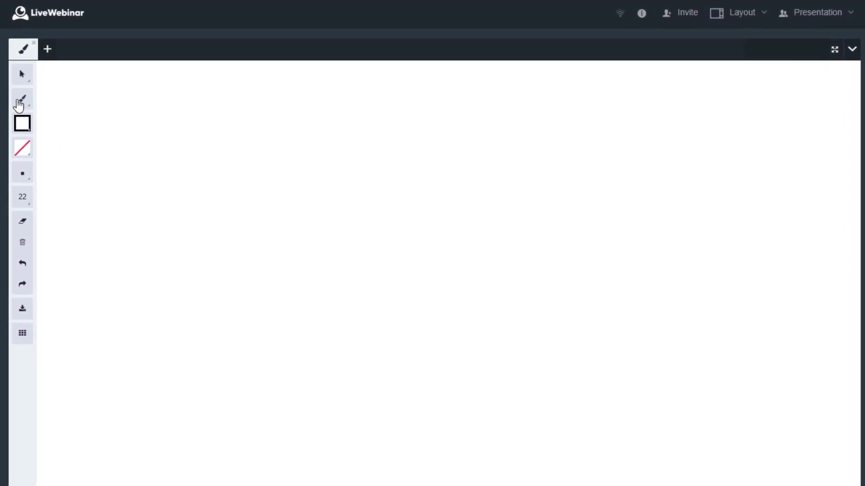
Draw a black freehand brush stroke across the middle of the whiteboard and a small rectangle outline to its lower left
click(22, 123)
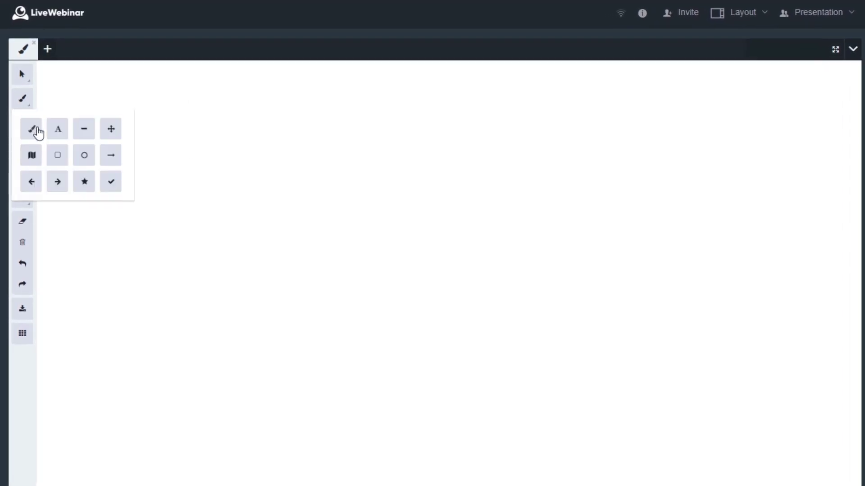
click(39, 133)
mouse_move(288, 216)
mouse_down()
mouse_move(508, 270)
mouse_move(488, 339)
mouse_up()
click(24, 98)
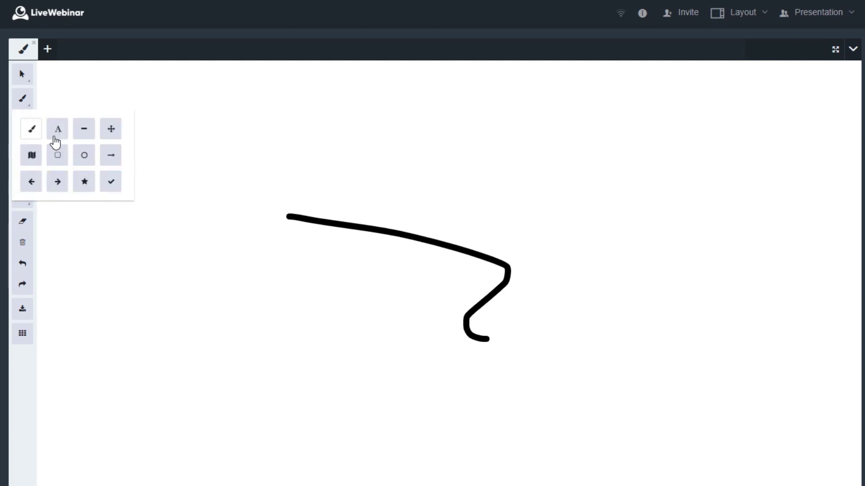
click(57, 155)
drag(204, 295, 264, 365)
Add a text box reading "Hello World" above the freehand stroke
click(22, 100)
click(53, 134)
drag(184, 115, 305, 181)
text(Hello World)
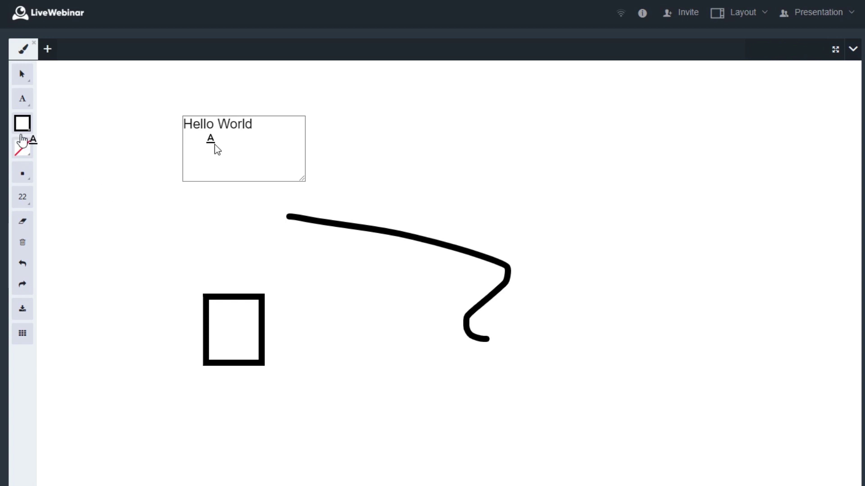
click(21, 149)
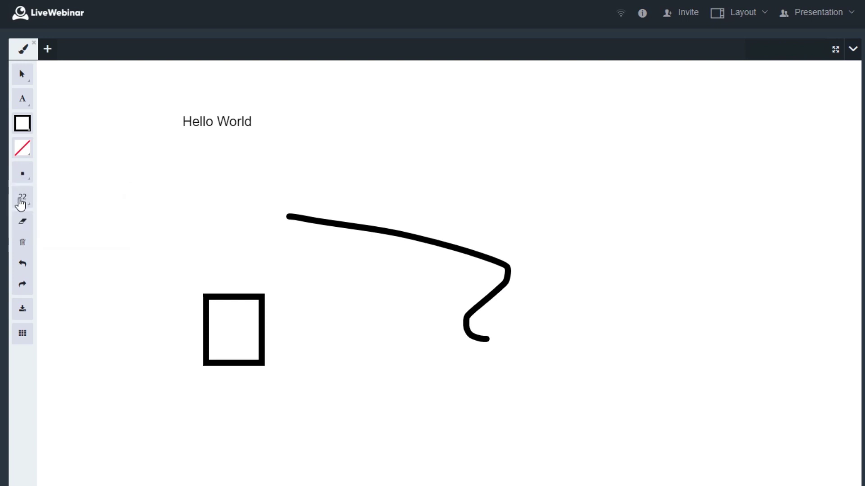
Erase two parts of the freehand stroke's upper section with the eraser
mouse_move(21, 204)
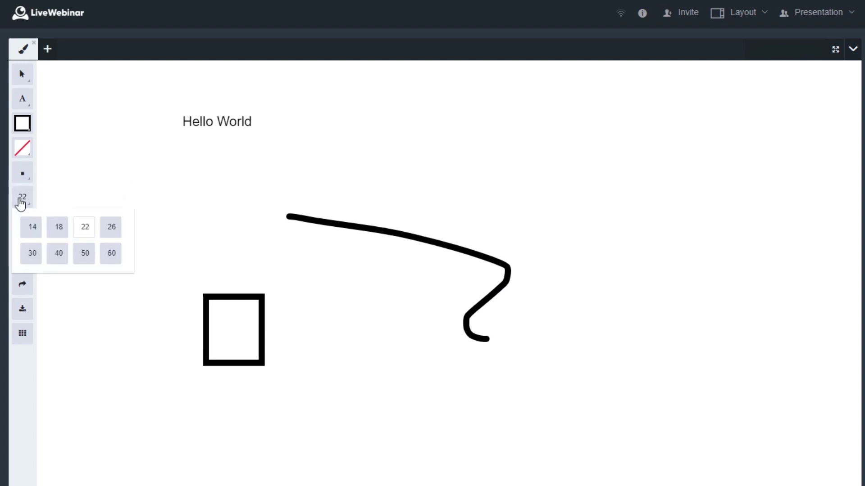
click(25, 222)
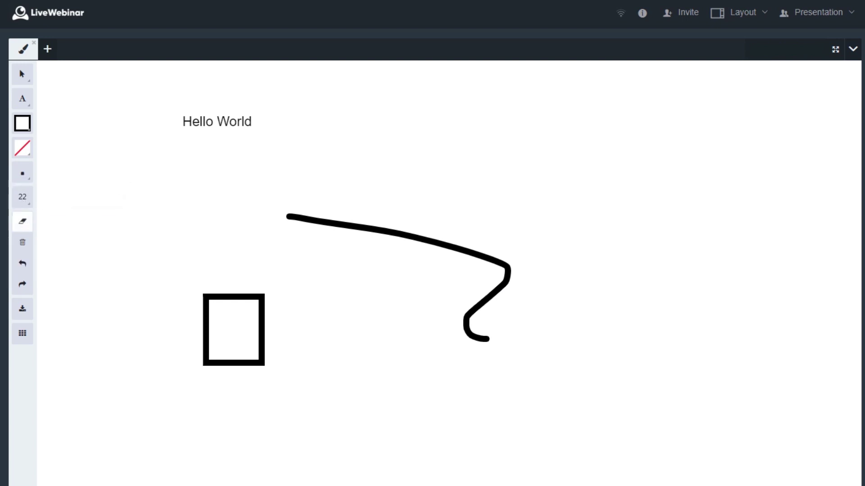
drag(419, 229, 316, 222)
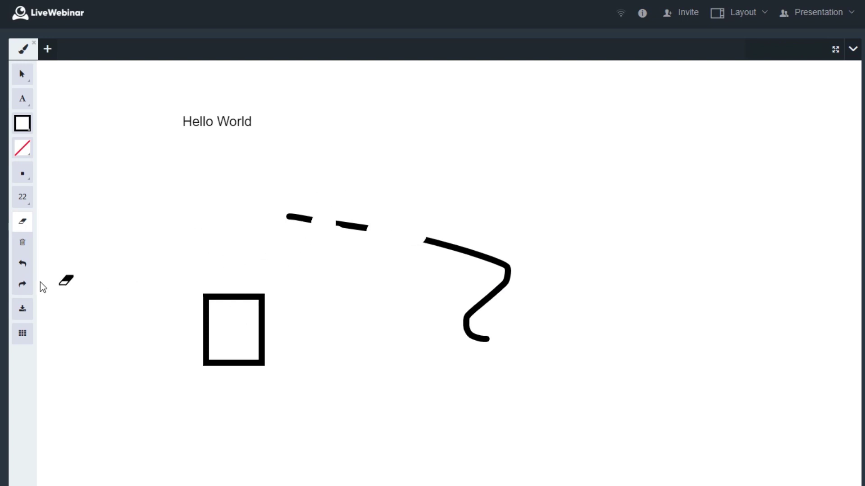
Clear the whole whiteboard, undo back through the clearing, and redo it so the board is empty again
click(22, 242)
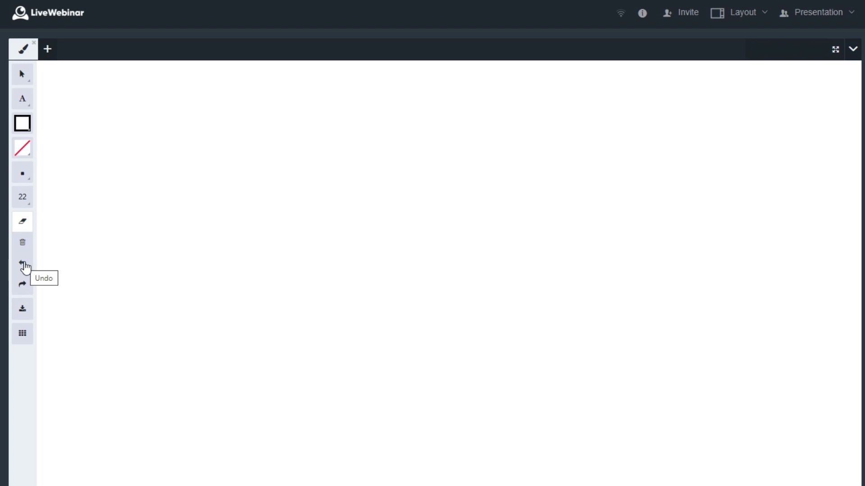
click(25, 267)
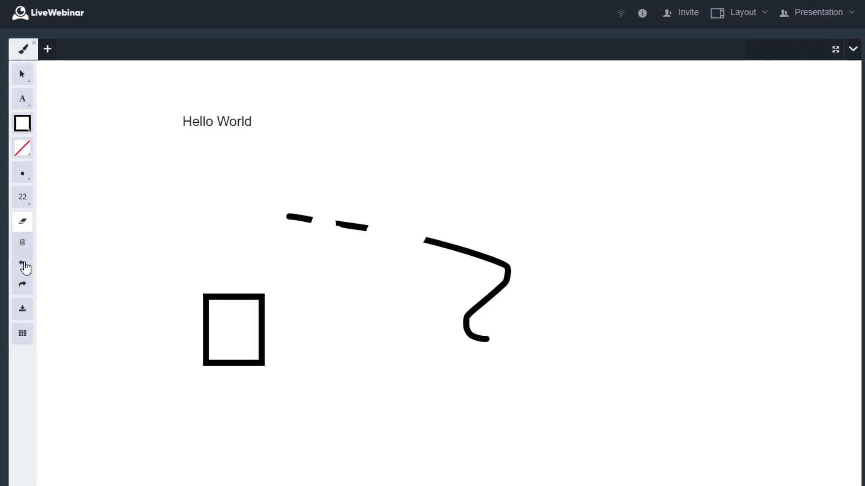
click(25, 267)
click(22, 286)
click(23, 286)
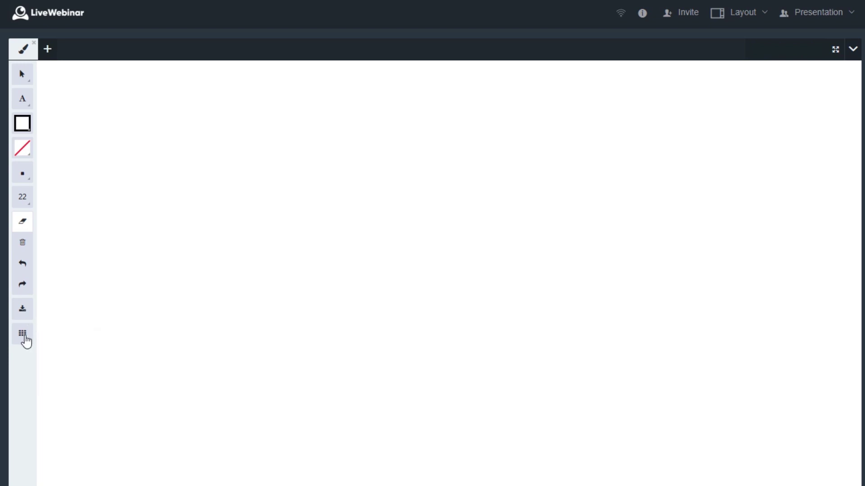
Show the whiteboard's background grid and hide it again
click(24, 337)
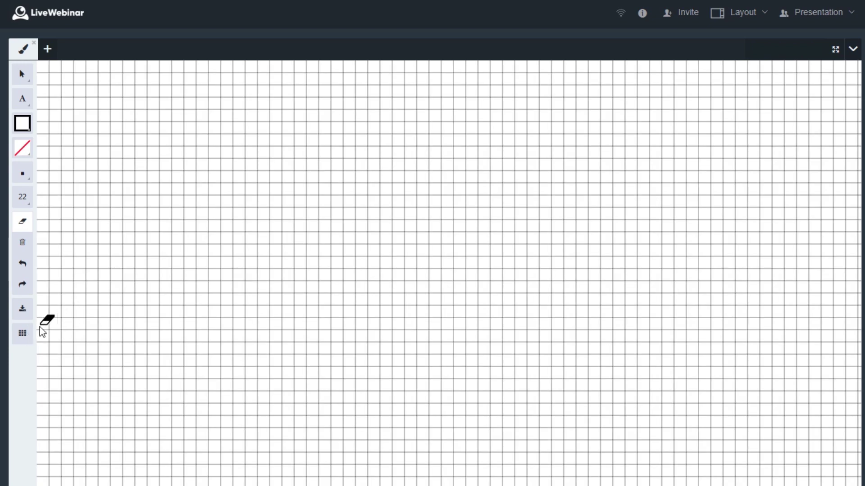
click(27, 336)
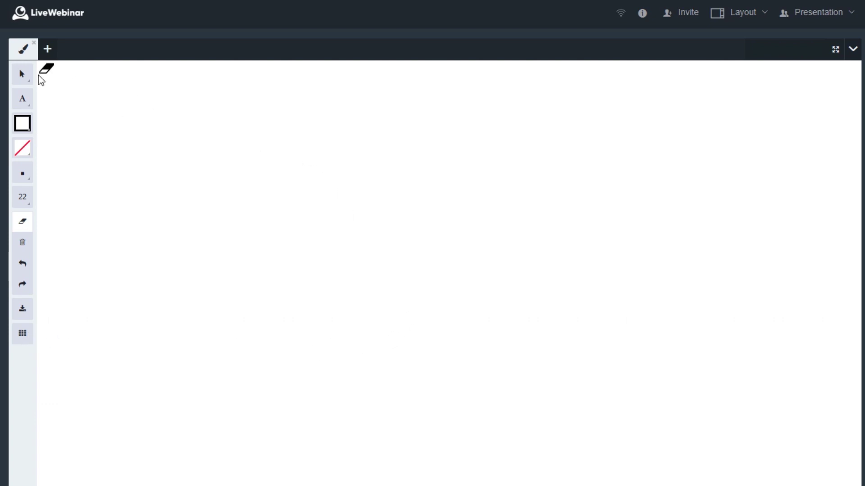
Enable the whiteboard cursor, and switch its Show NickName option on and back off
click(22, 75)
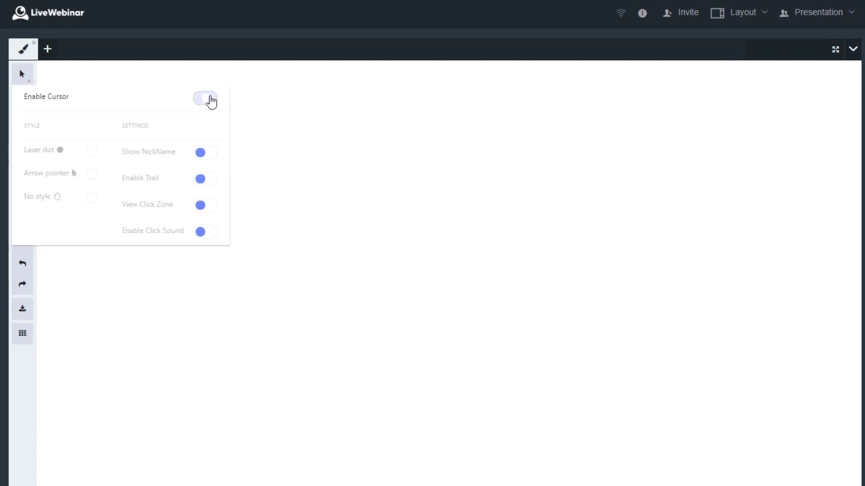
click(210, 99)
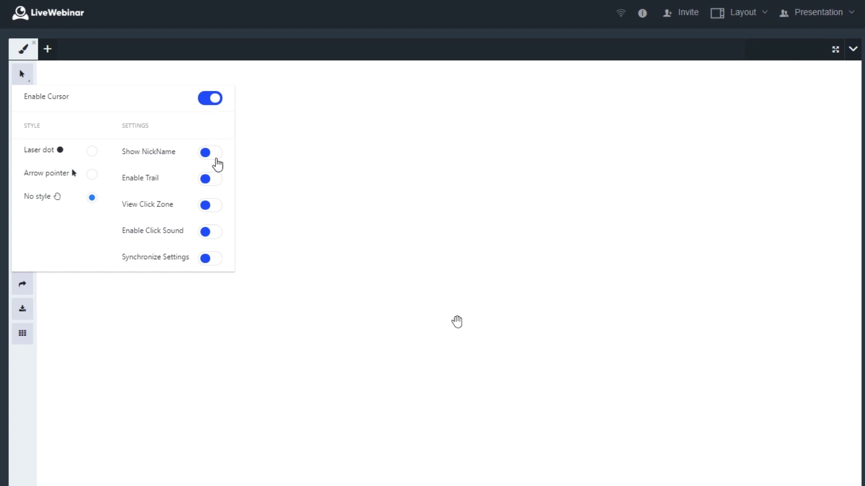
click(210, 156)
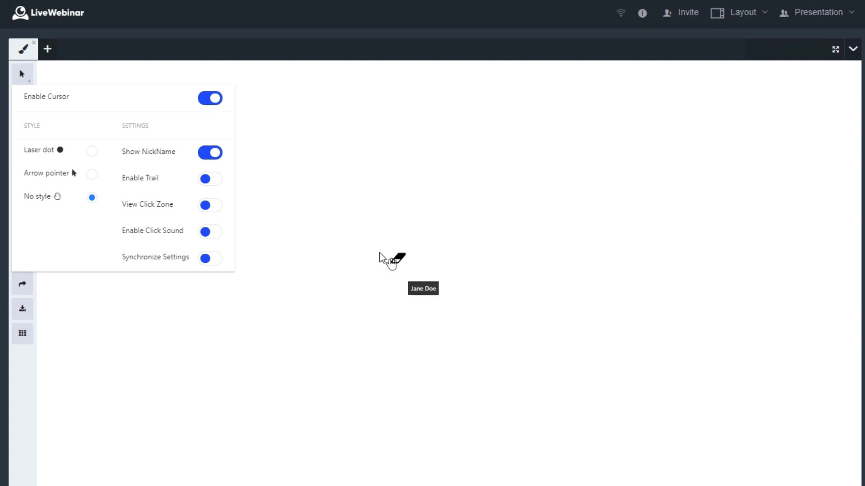
click(211, 159)
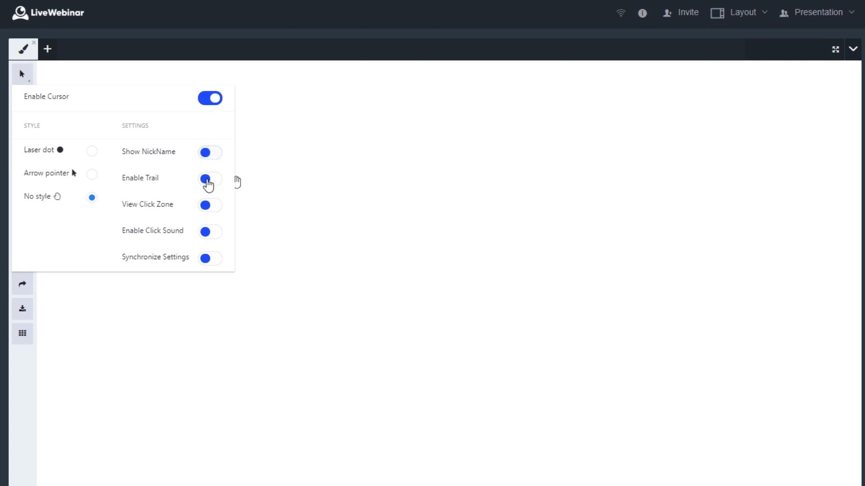
Switch the cursor's Enable Trail and View Click Zone options on and back off
click(208, 180)
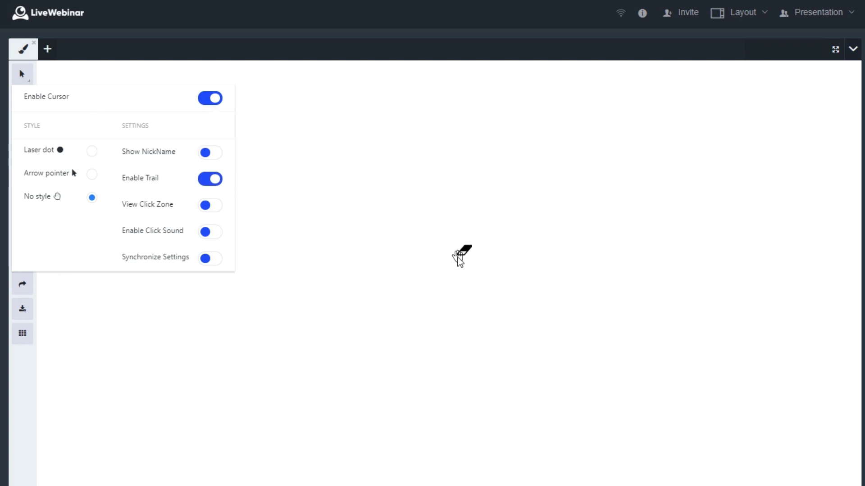
click(208, 208)
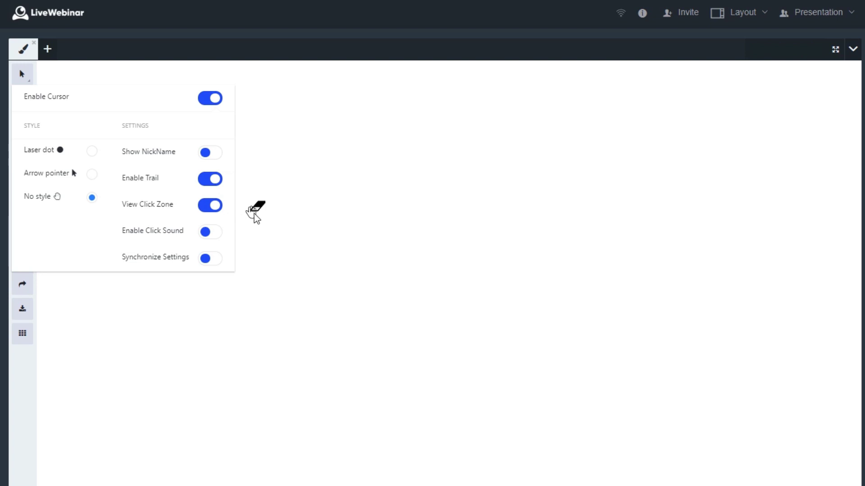
click(208, 180)
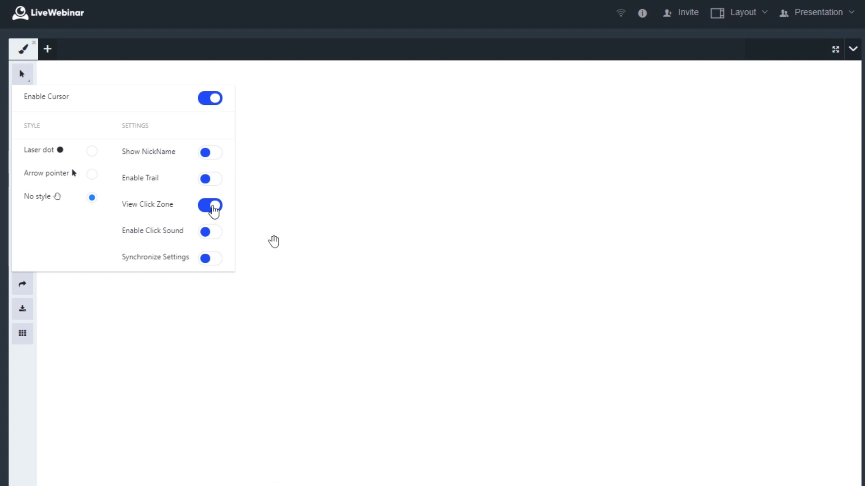
click(213, 205)
Turn on Enable Click Sound for the cursor, close its settings, and return to the brush tool
click(212, 233)
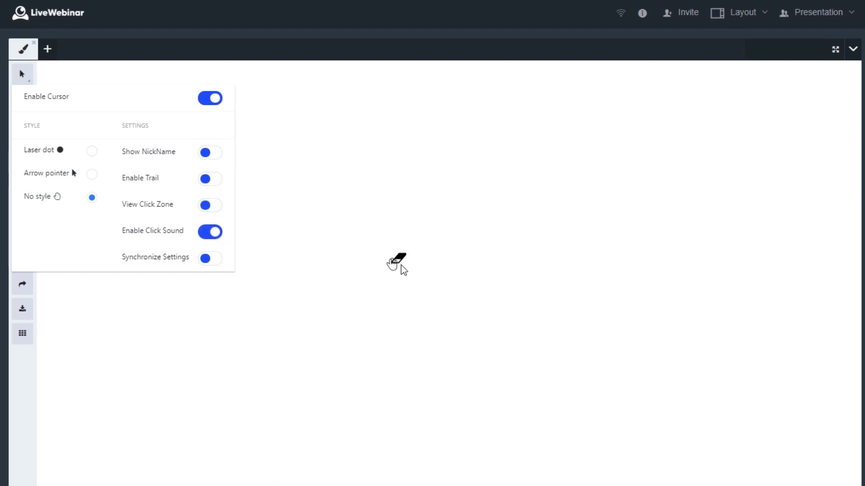
click(459, 408)
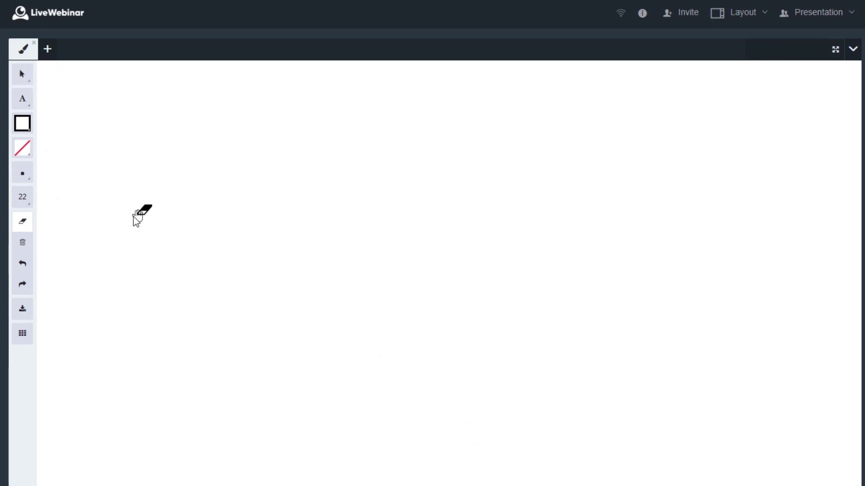
click(23, 99)
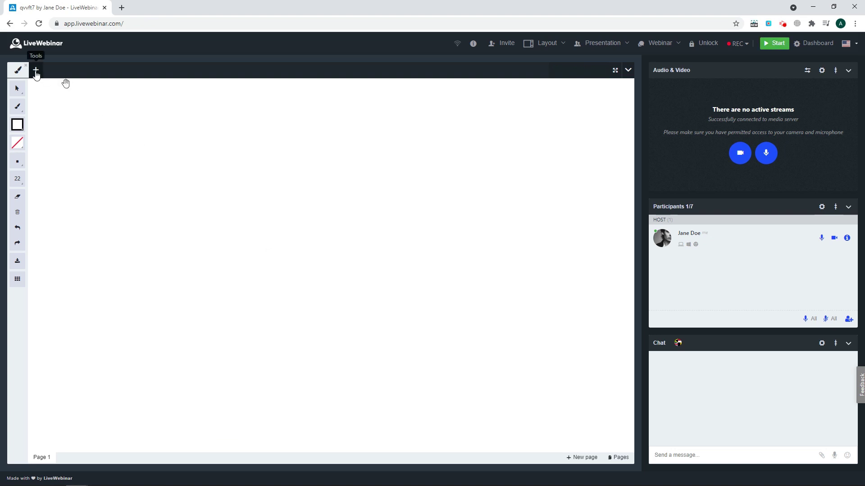
Present the file LiveWebinar Enterprise Sales Presentation_2 from the Presentations folder in Storage
click(36, 71)
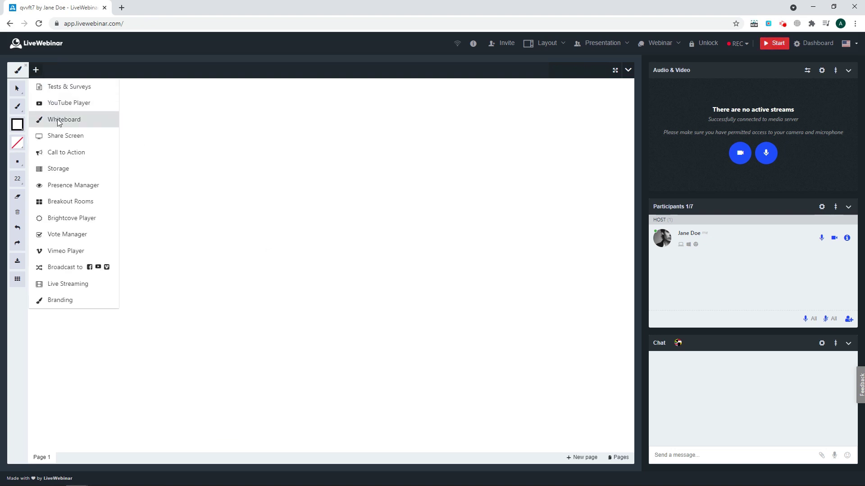
click(66, 174)
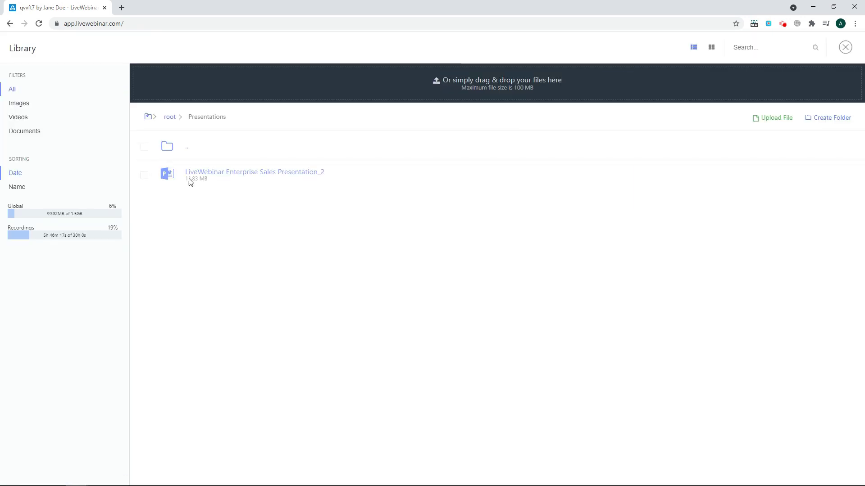
click(193, 147)
click(215, 180)
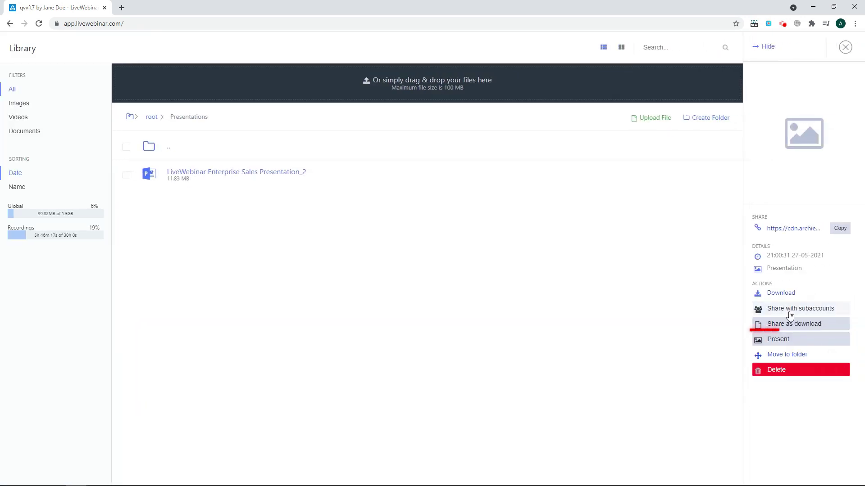
click(776, 341)
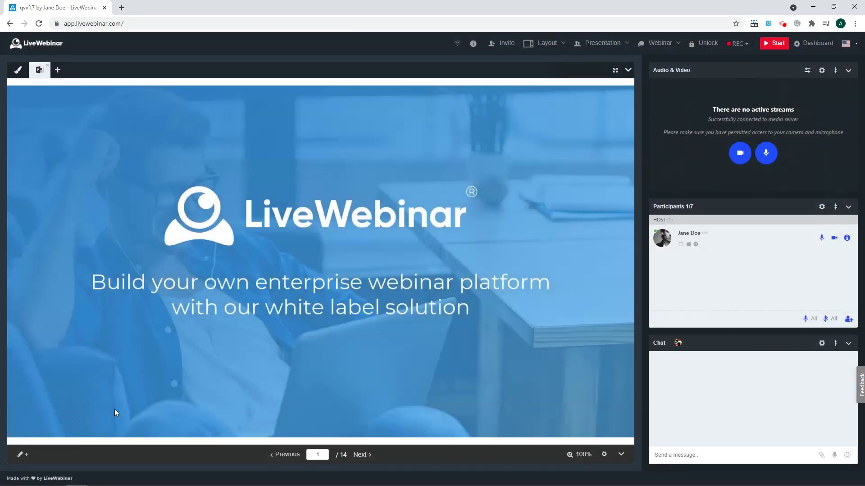
Show the annotation tools on the presentation and circle the LiveWebinar logo on slide 1 in red
click(22, 456)
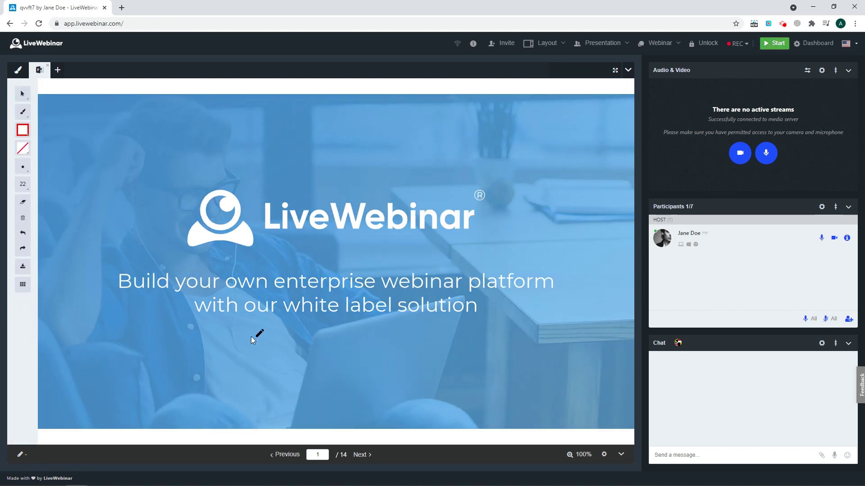
mouse_move(258, 260)
mouse_down()
mouse_move(472, 239)
mouse_move(491, 173)
mouse_move(240, 160)
mouse_up()
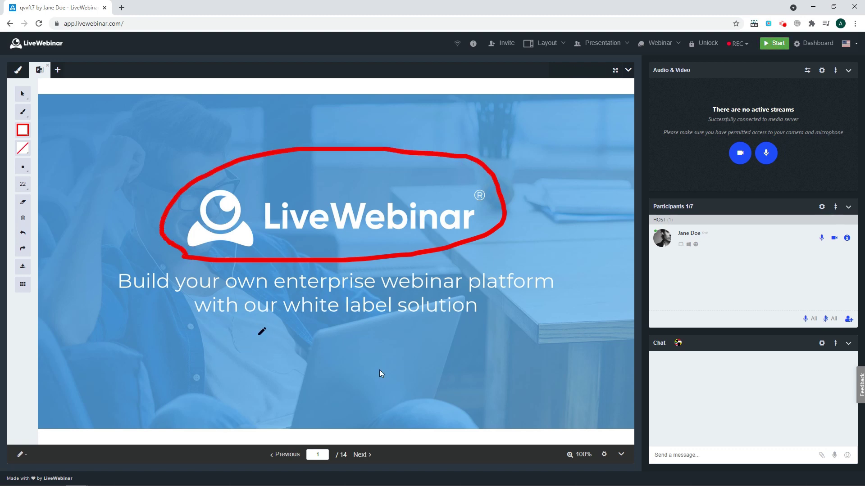
Underline the word COMMUNICATION in the title of slide 2 in red, and advance to slide 3
click(360, 455)
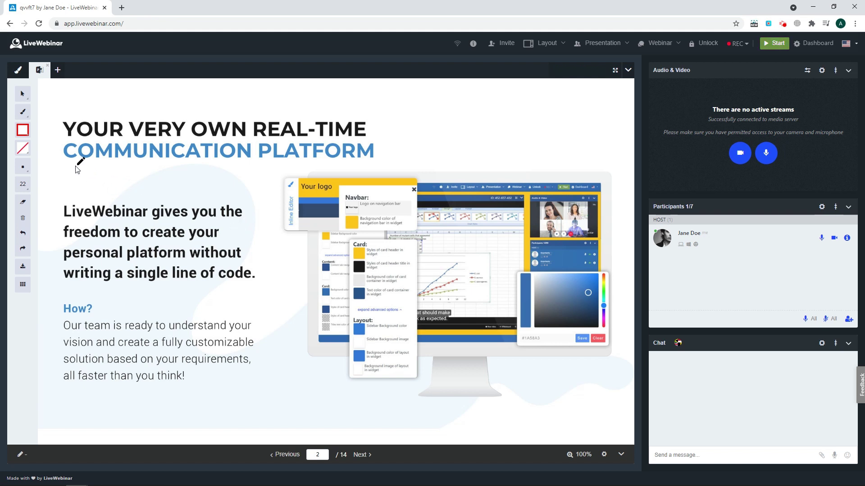
drag(69, 165, 247, 168)
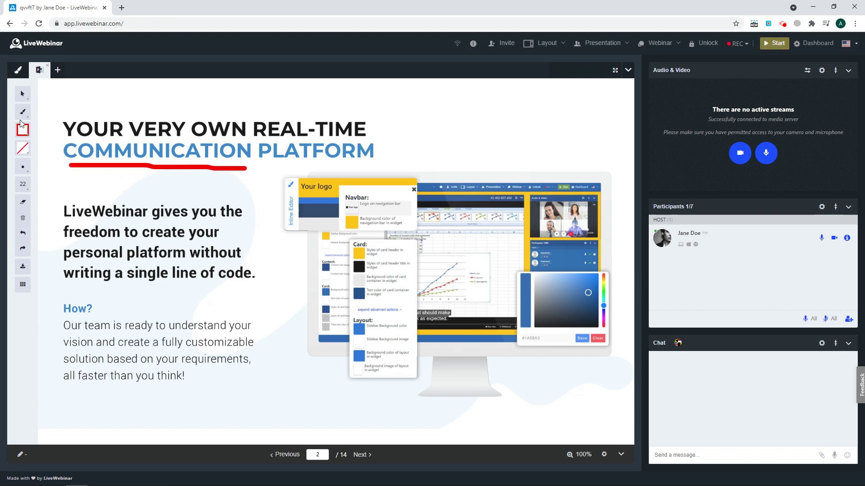
click(360, 455)
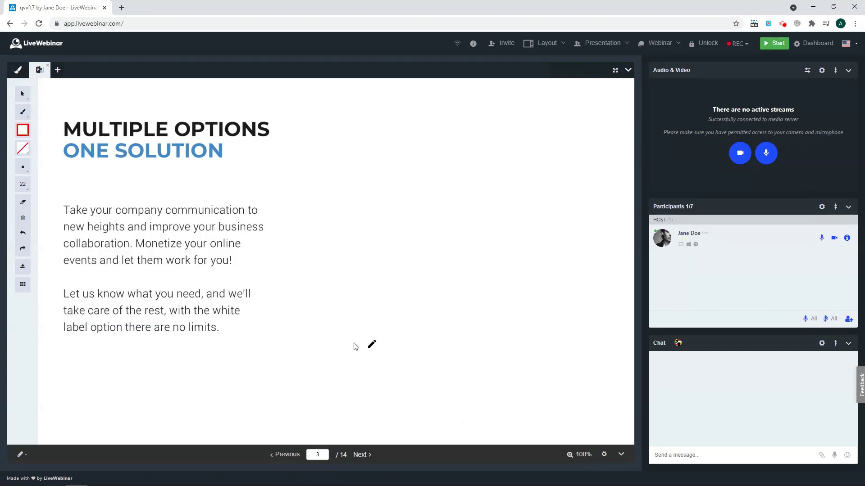